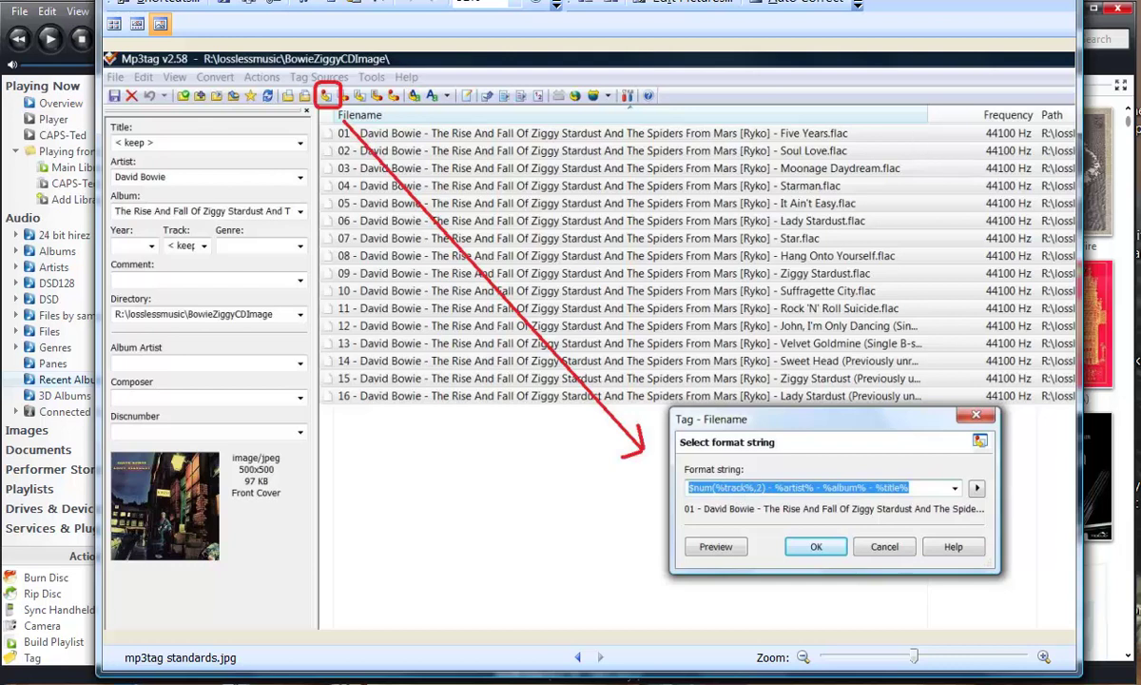
# Close the mp3tag standards.jpg picture viewer to get back to the Recent Albums grid.
pyautogui.press('Escape')
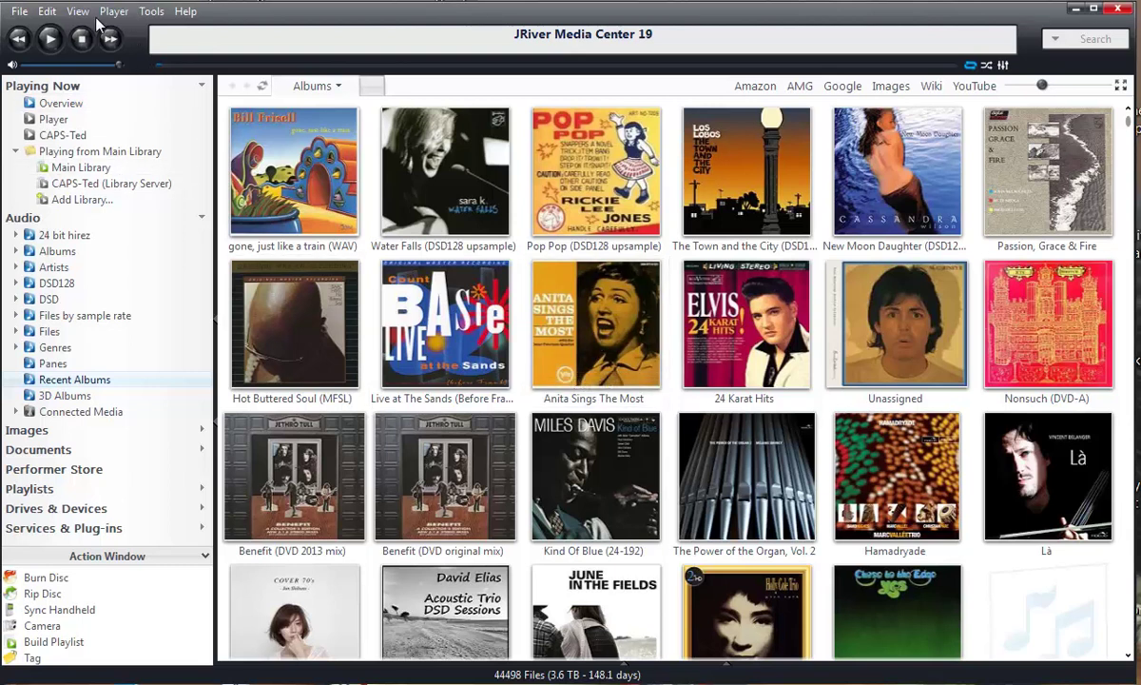
pyautogui.click(47, 14)
pyautogui.press('Right')
pyautogui.press('Down')
pyautogui.press('Down')
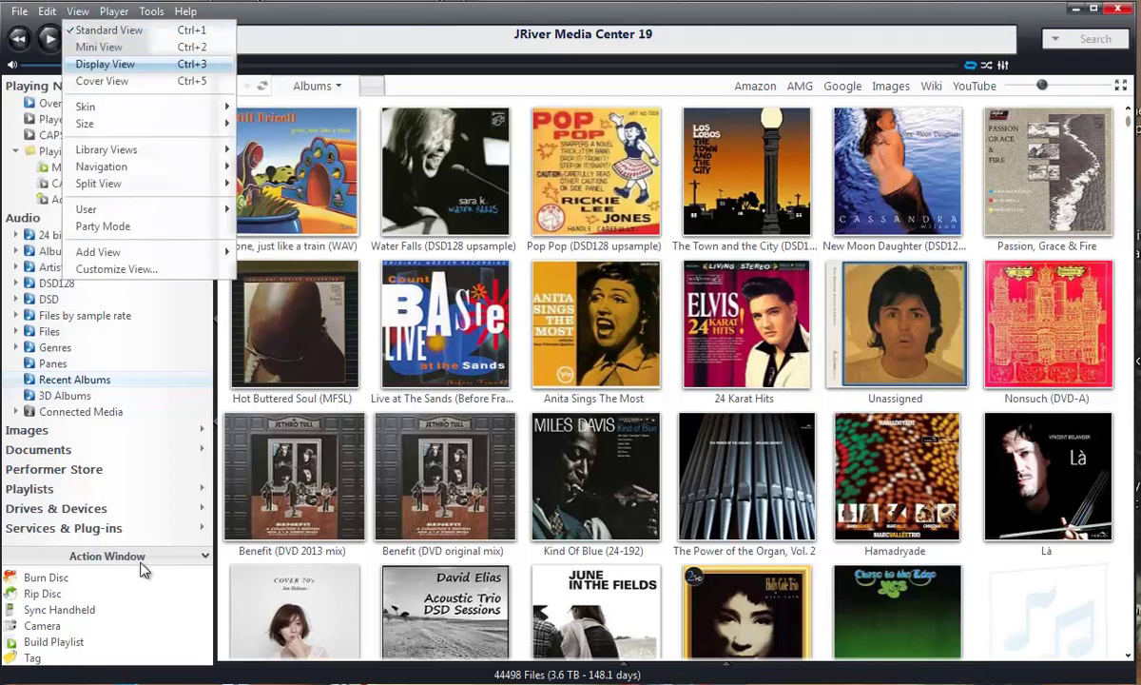
pyautogui.press('Escape')
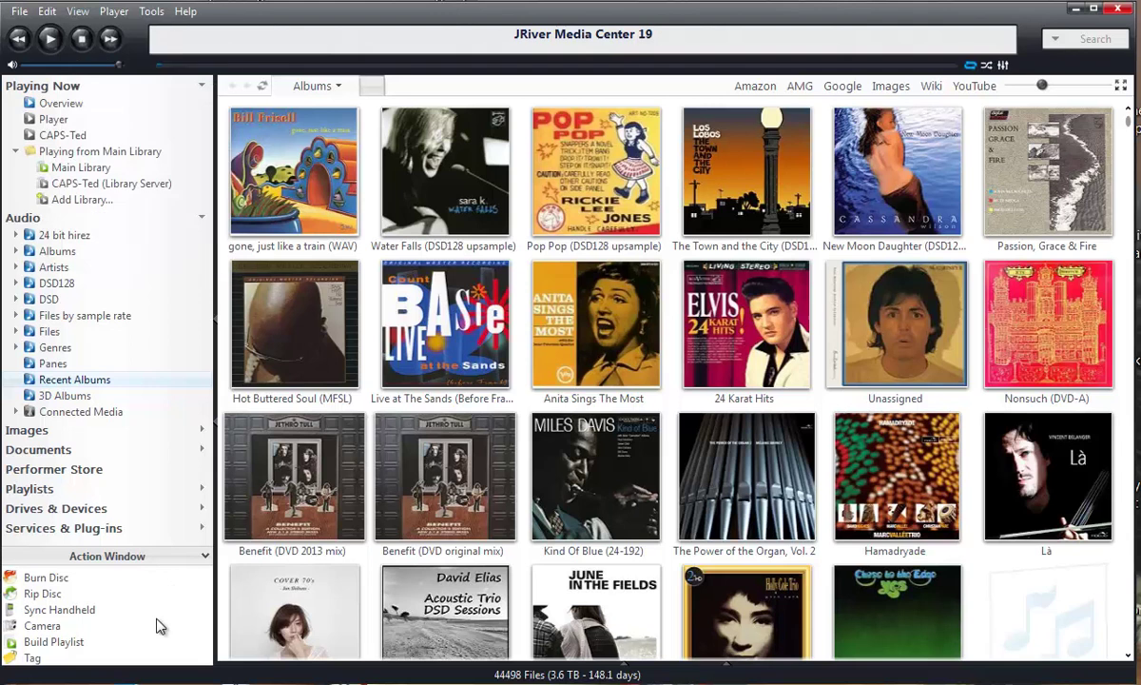
pyautogui.click(34, 658)
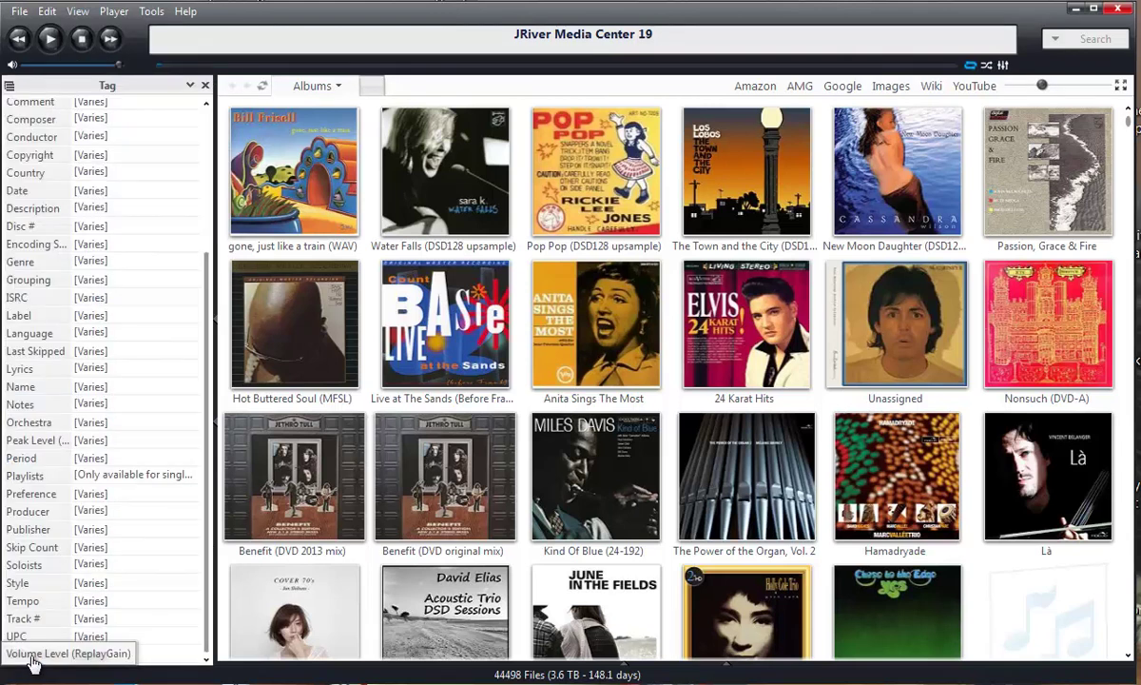
pyautogui.click(9, 88)
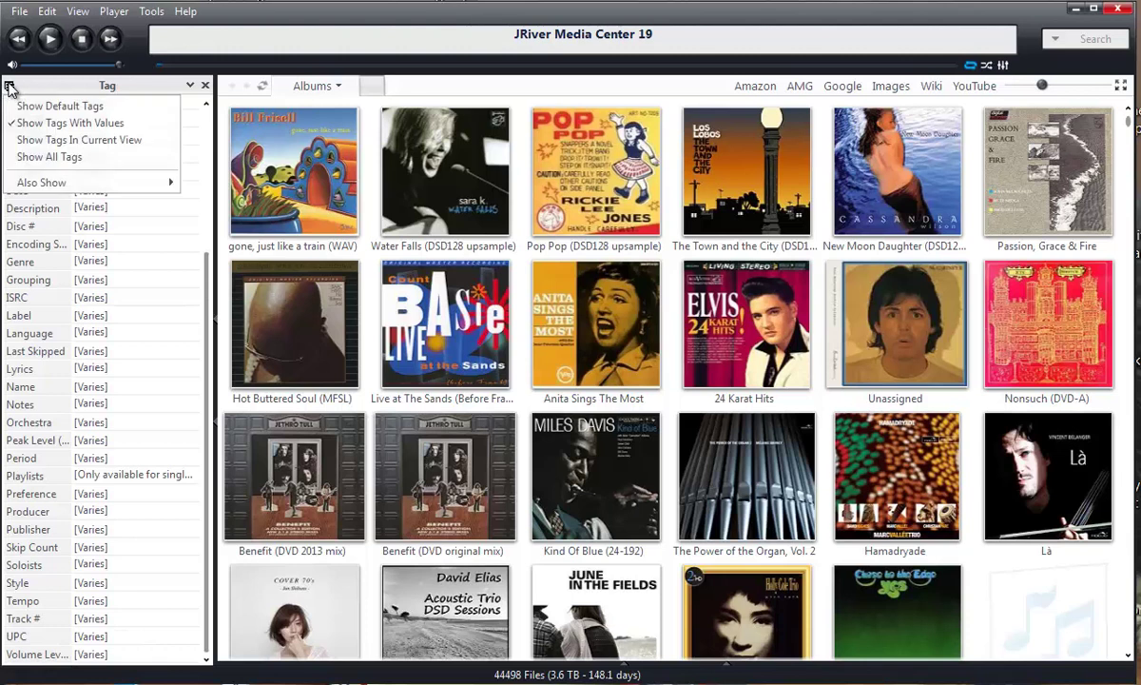
pyautogui.click(31, 141)
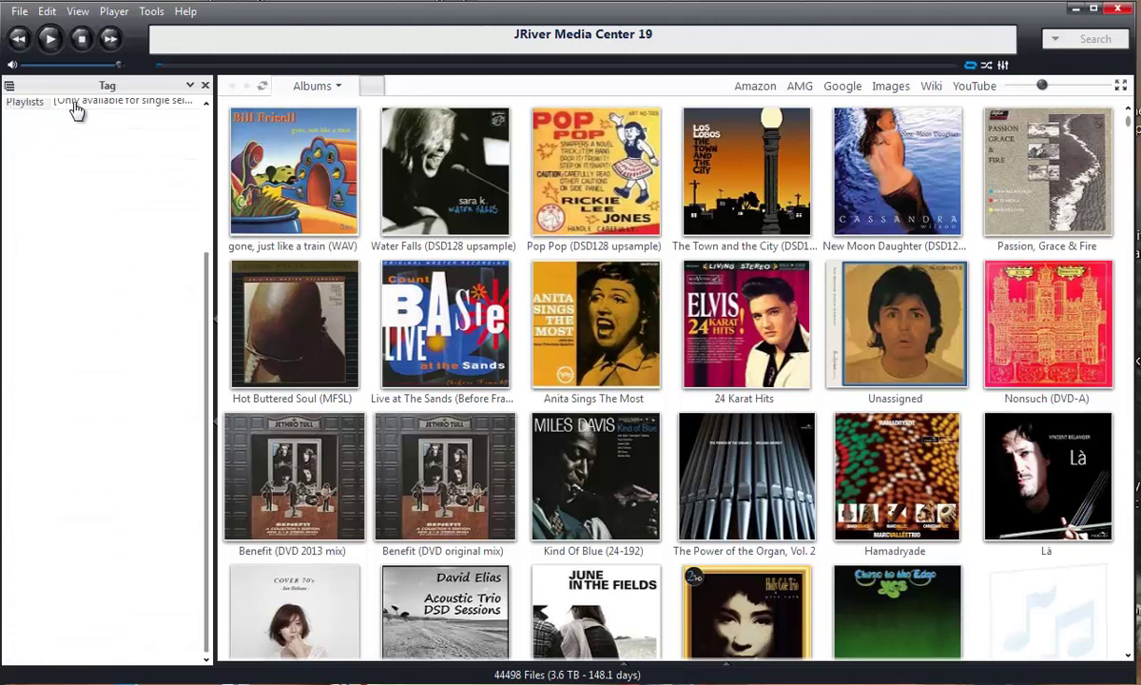
pyautogui.click(205, 85)
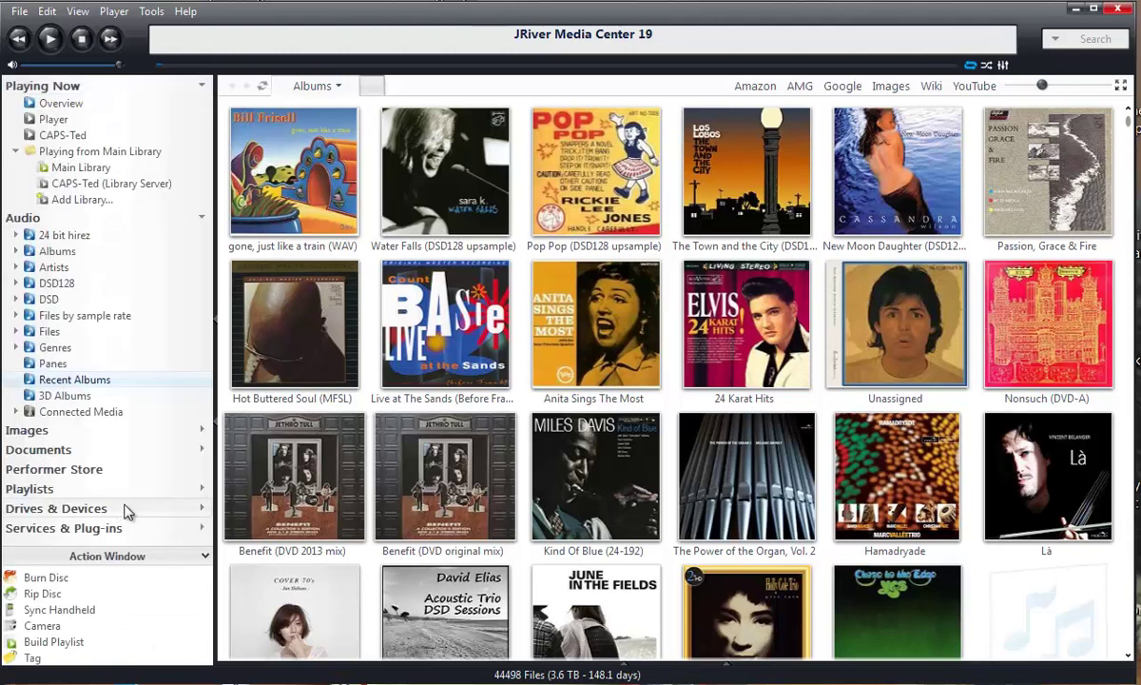
# List the 11 Anita Sings The Most tracks and leave only Stella By Starlight selected.
pyautogui.moveTo(542, 334)
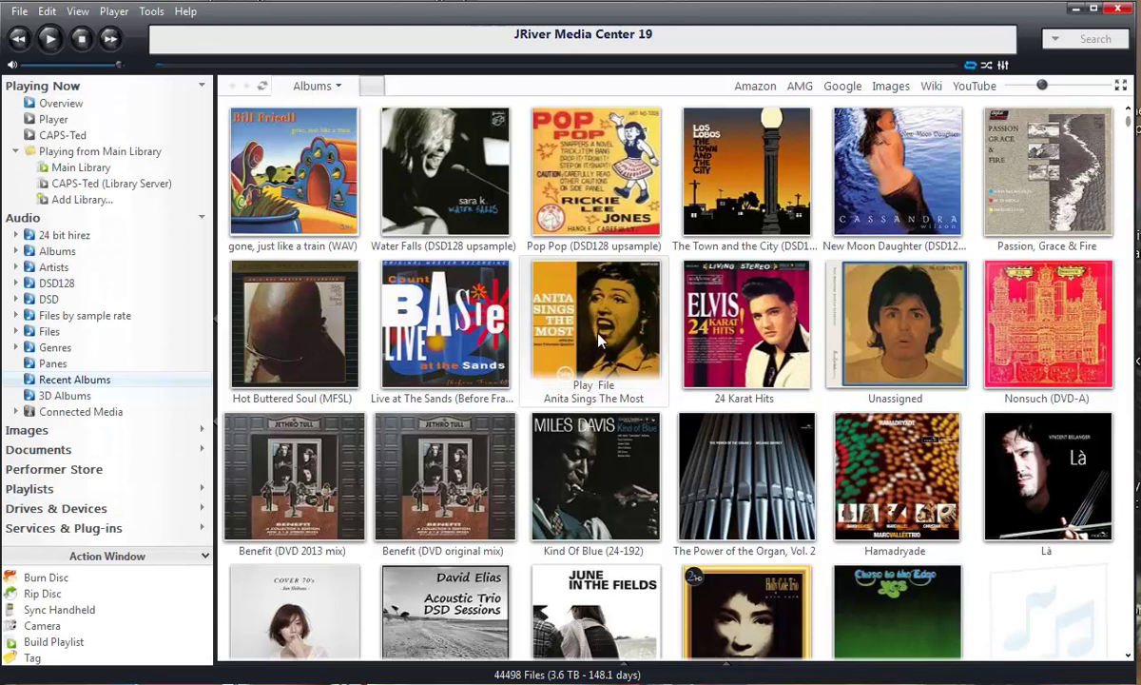
pyautogui.click(605, 385)
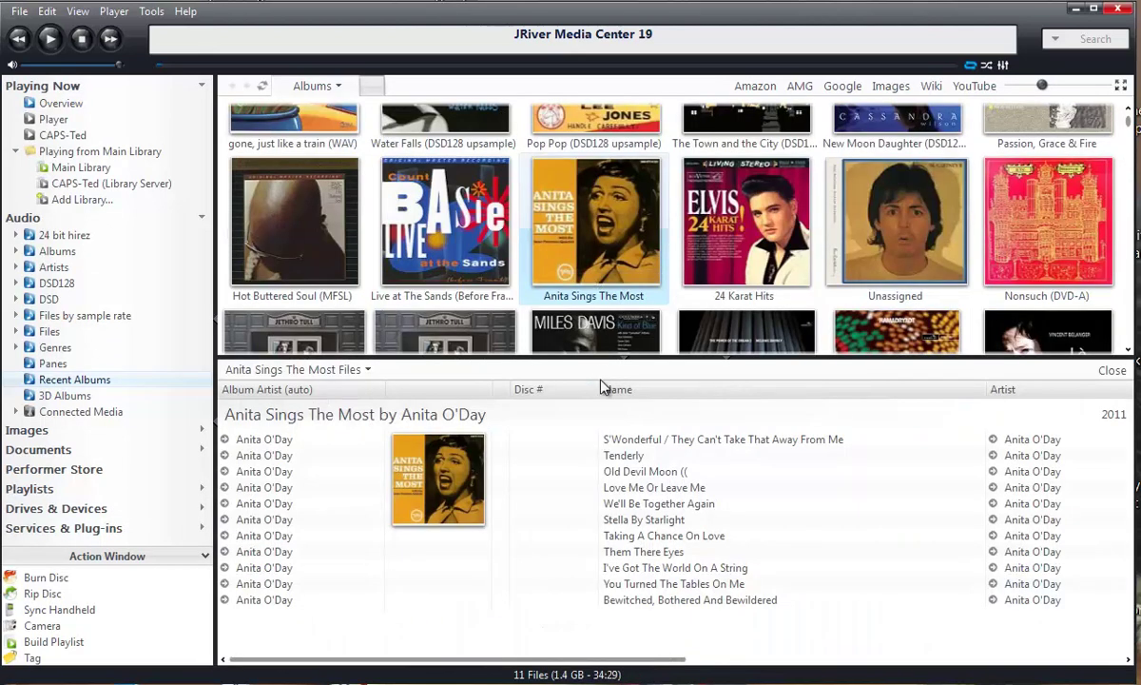
pyautogui.click(580, 442)
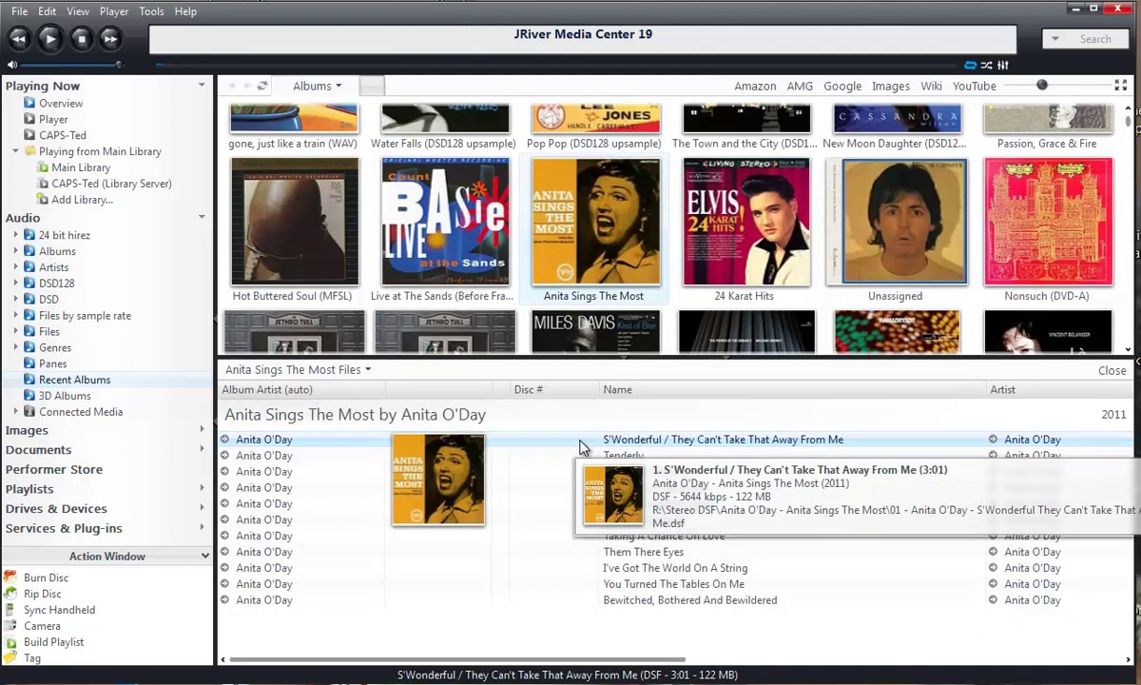
pyautogui.hotkey('ctrl', 'a')
pyautogui.rightClick(582, 445)
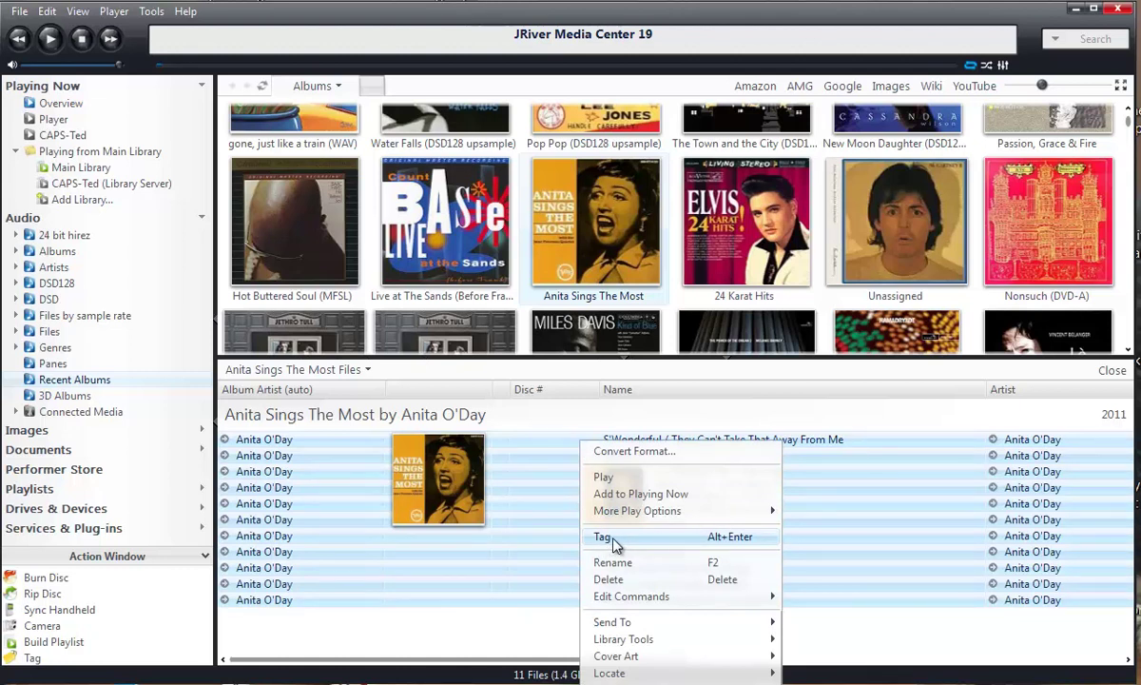
pyautogui.click(479, 644)
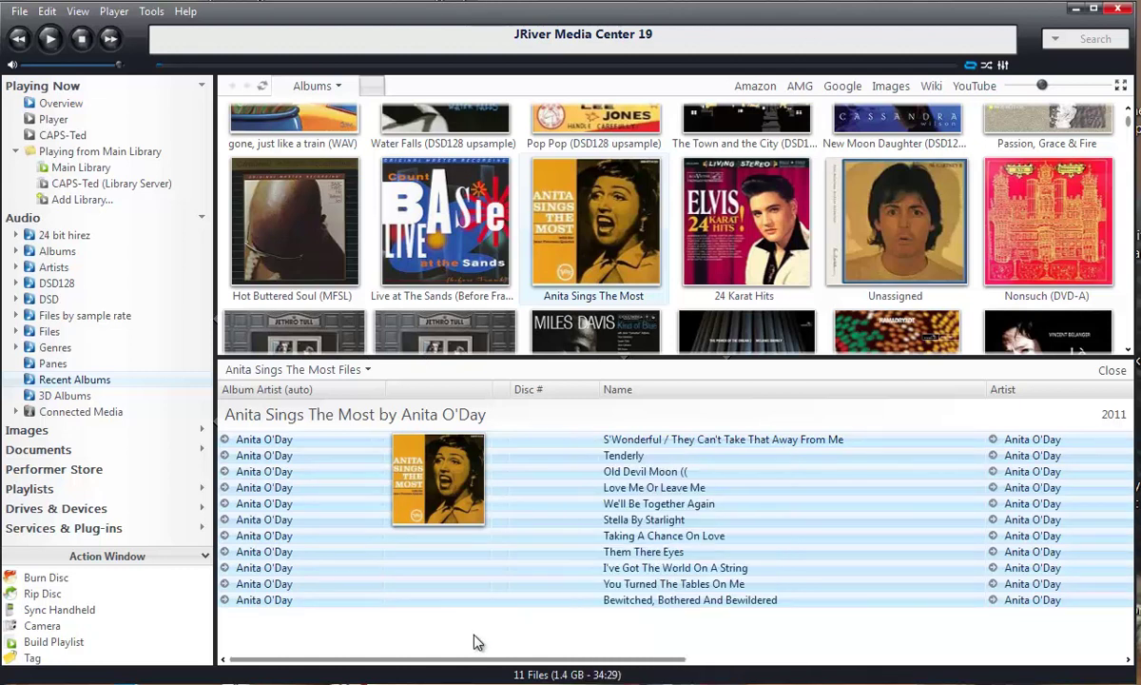
pyautogui.click(550, 530)
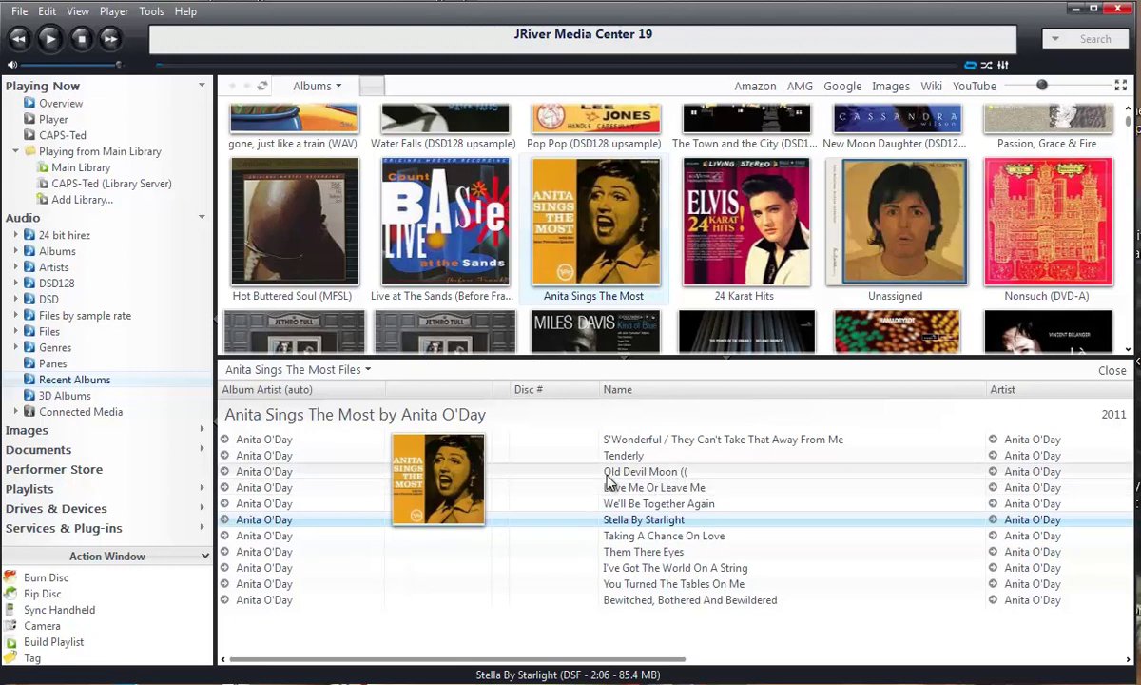
# Rename the 'Old Devil Moon ((' track to 'Old Devil Moon' by removing the brackets.
pyautogui.click(663, 476)
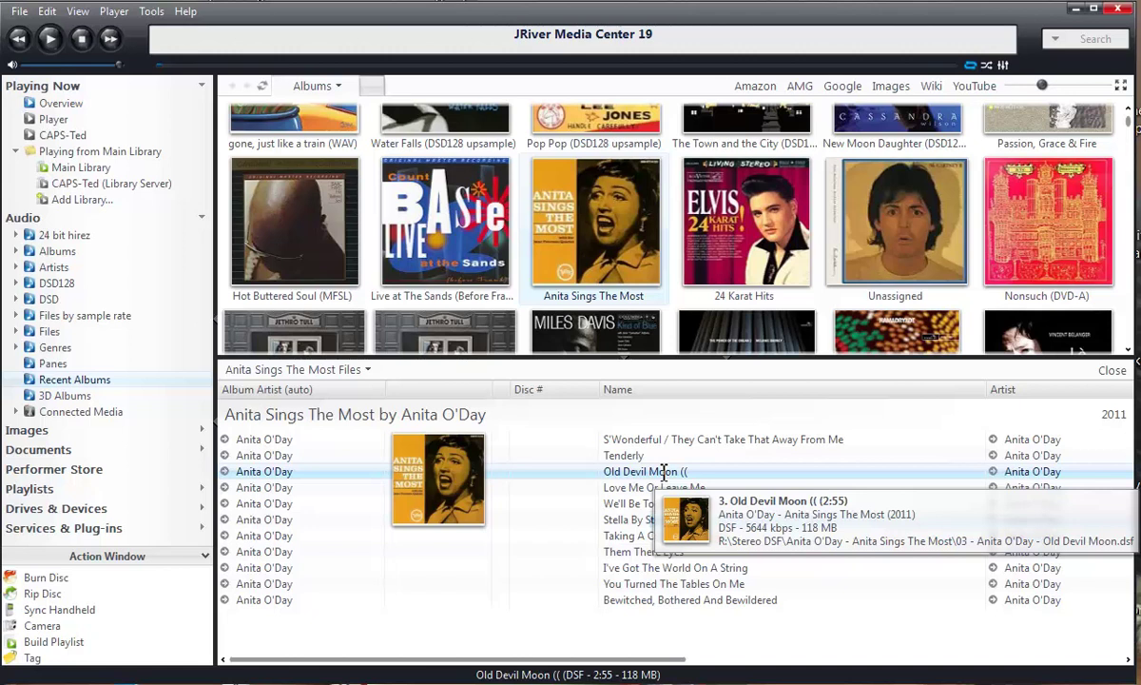
pyautogui.click(663, 472)
pyautogui.click(704, 471)
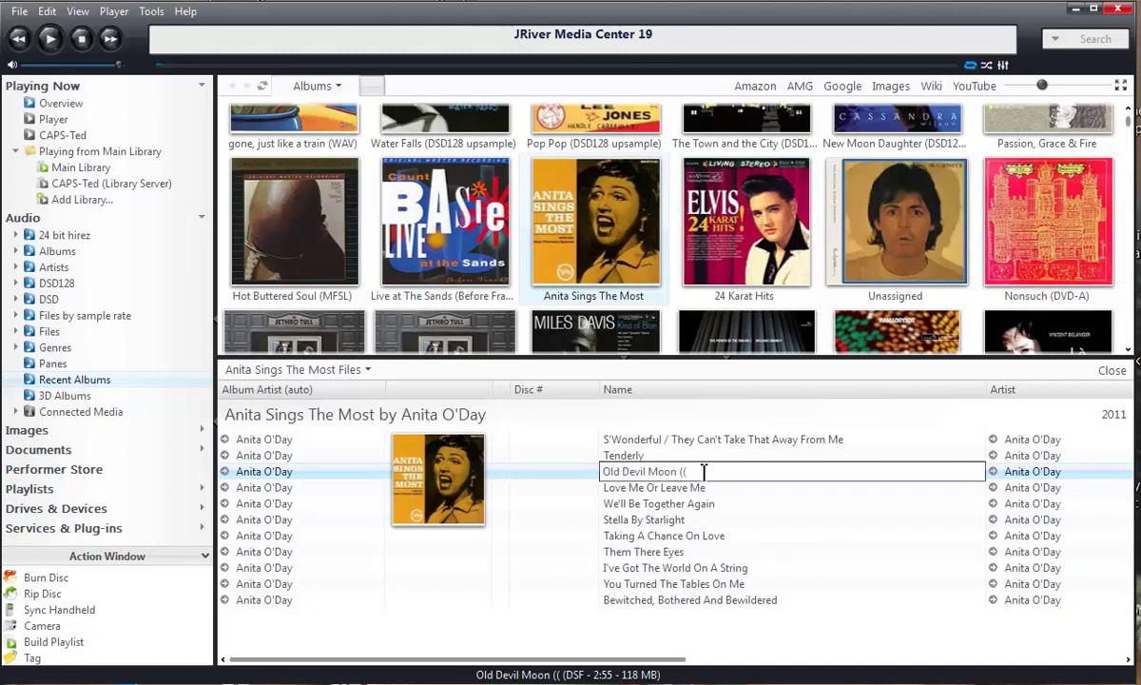
pyautogui.press('BackSpace')
pyautogui.press('BackSpace')
pyautogui.press('Return')
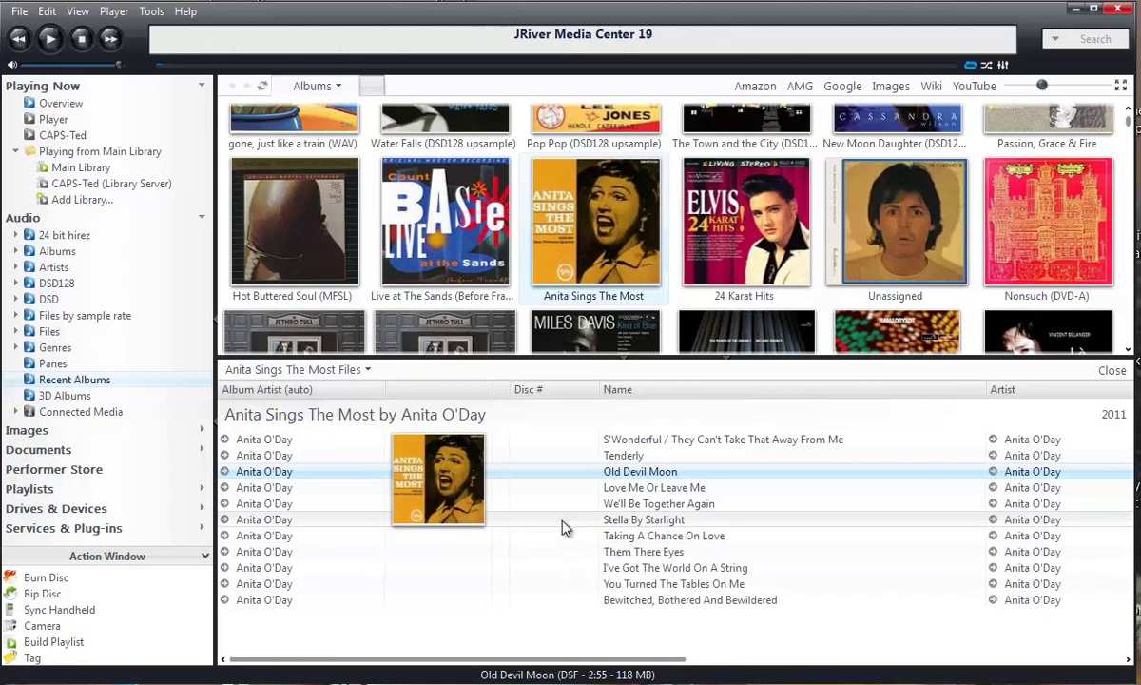
# In the DSD library, list the track files of Copland Conducts Copland.
pyautogui.click(76, 299)
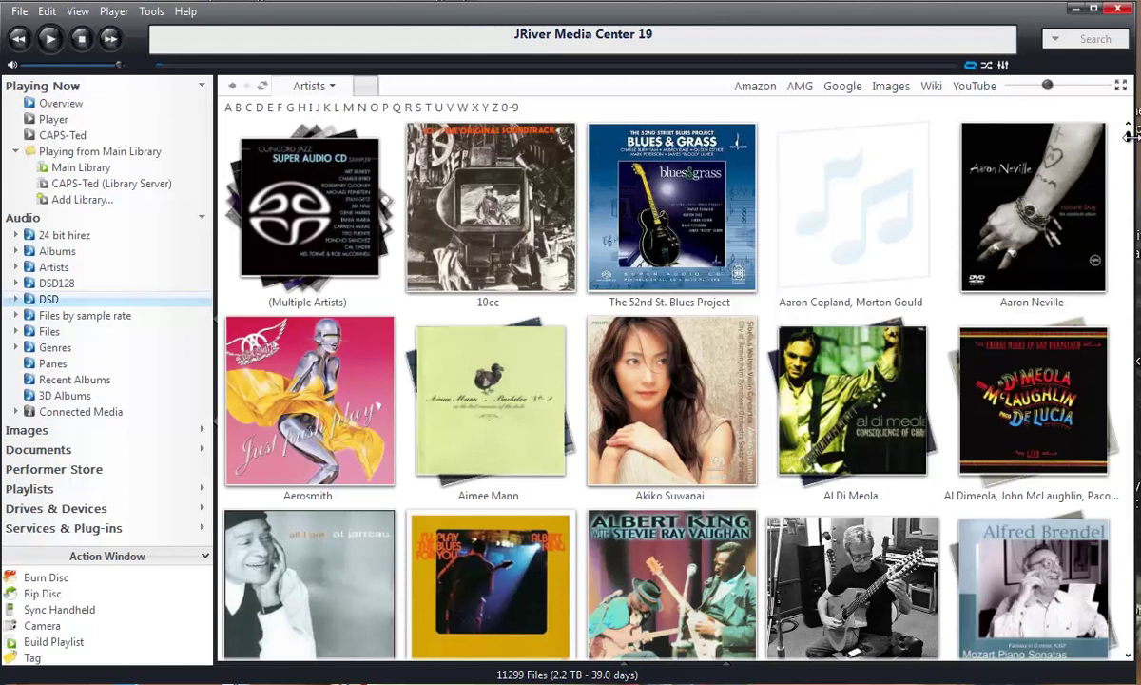
pyautogui.moveTo(1130, 141); pyautogui.dragTo(1133, 249)
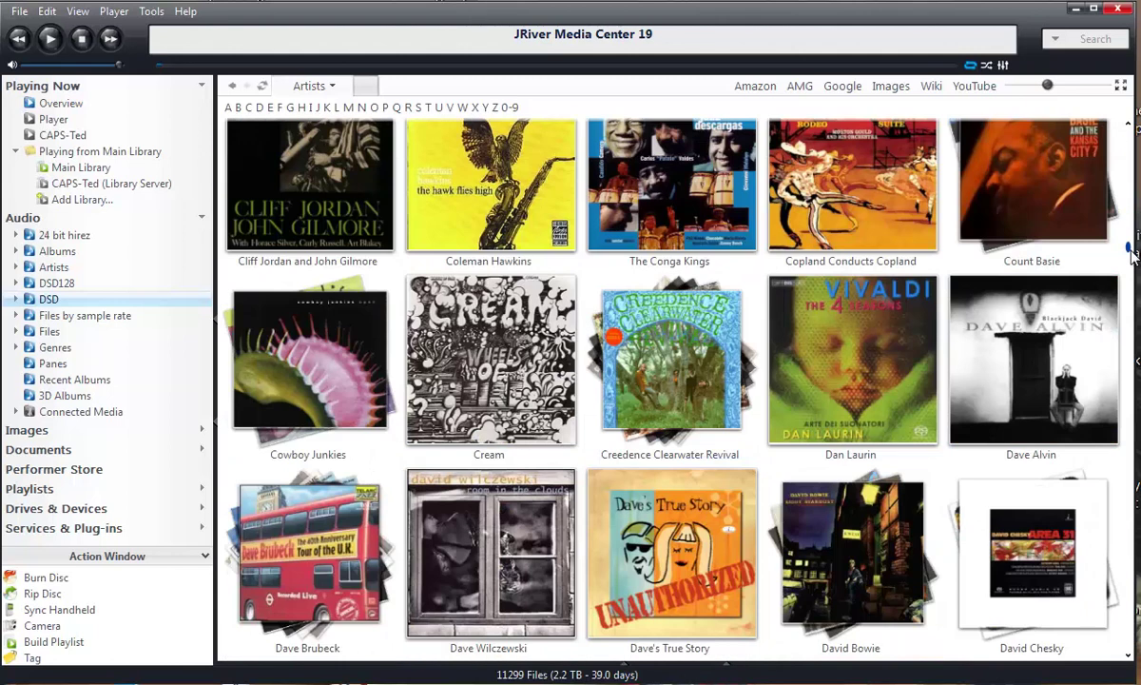
pyautogui.moveTo(808, 207)
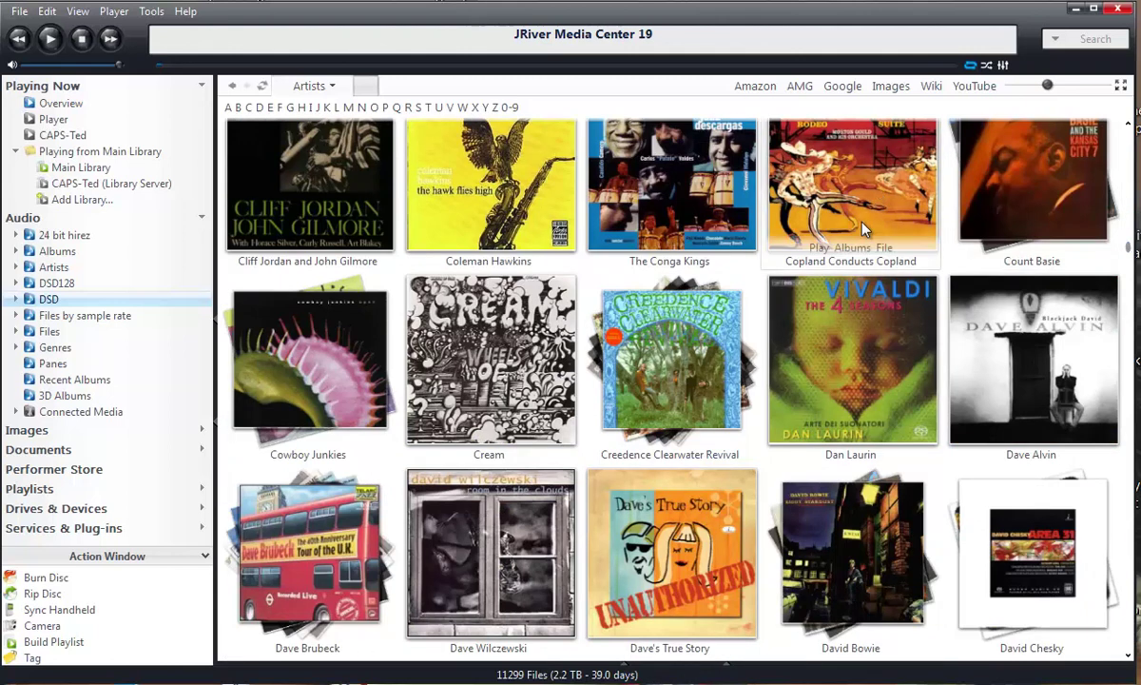
pyautogui.click(894, 259)
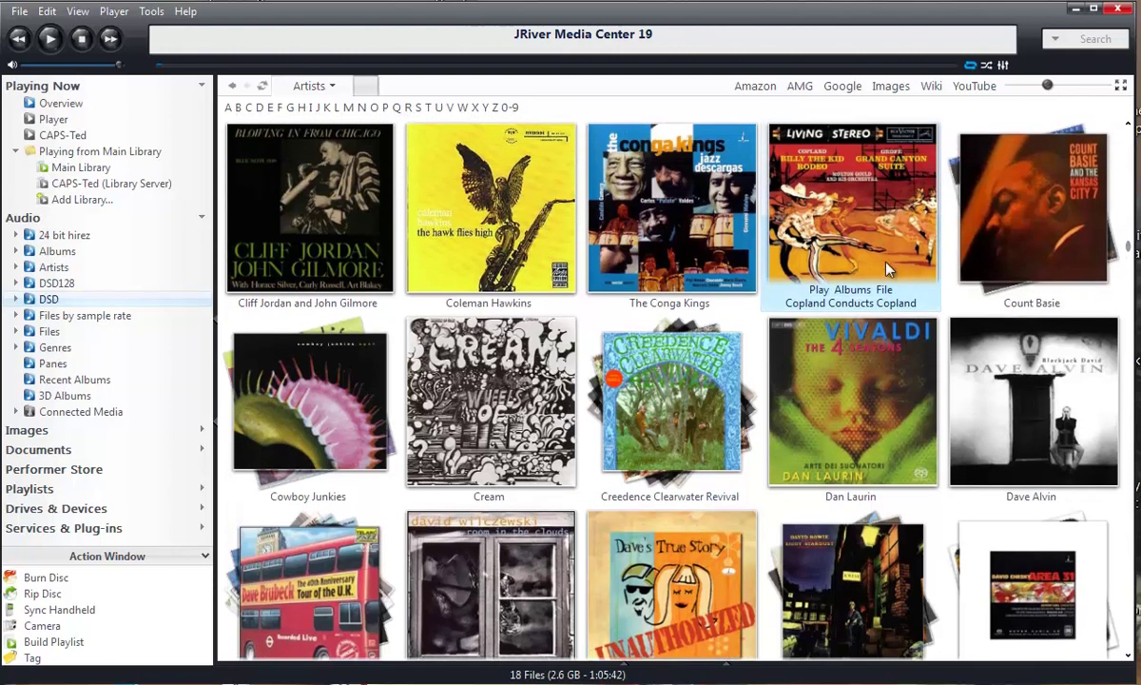
pyautogui.click(882, 291)
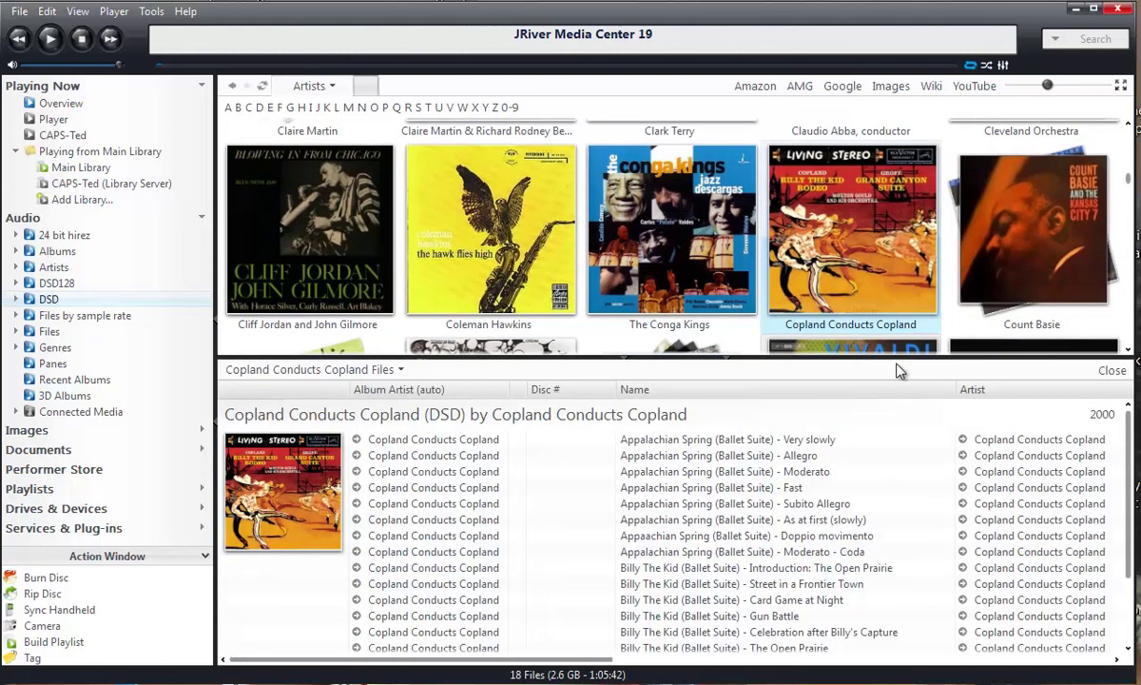
# Select all 18 tracks of the album, starting from Appalachian Spring.
pyautogui.moveTo(561, 660); pyautogui.dragTo(692, 665)
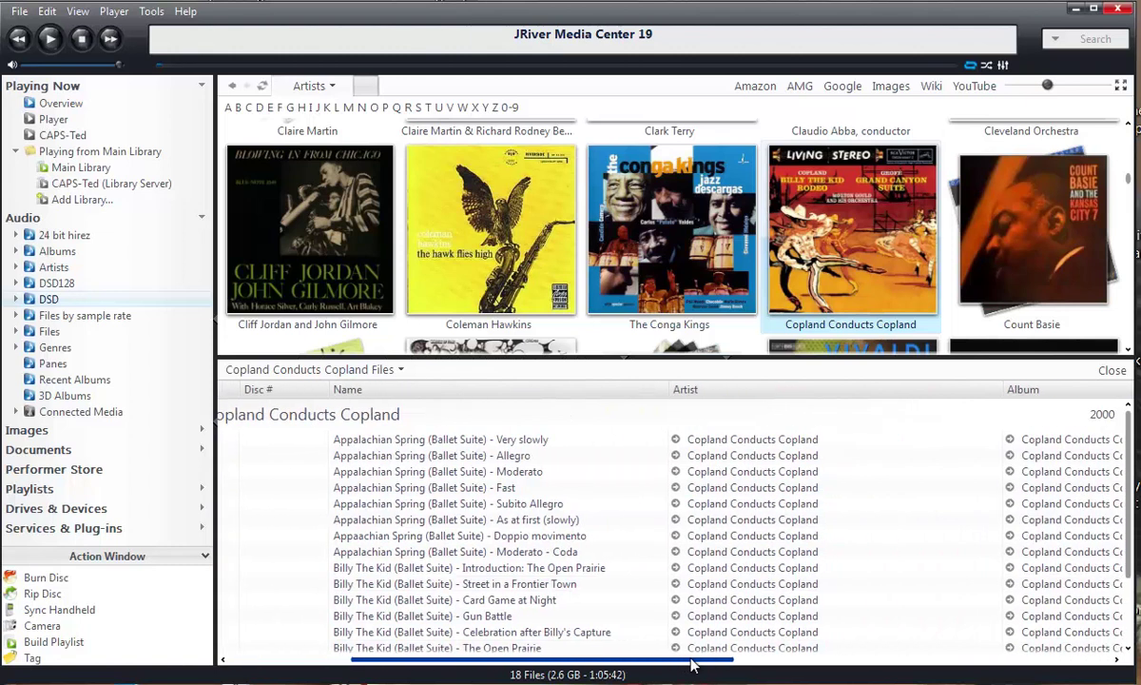
pyautogui.click(768, 443)
pyautogui.moveTo(771, 443)
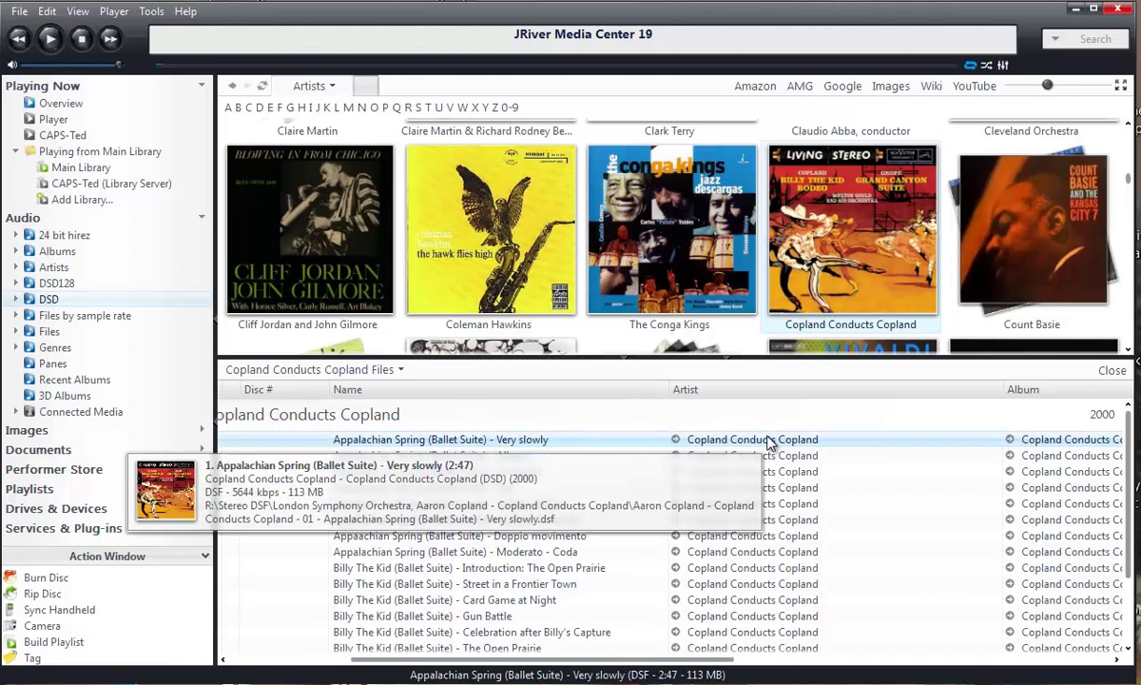
pyautogui.hotkey('ctrl', 'a')
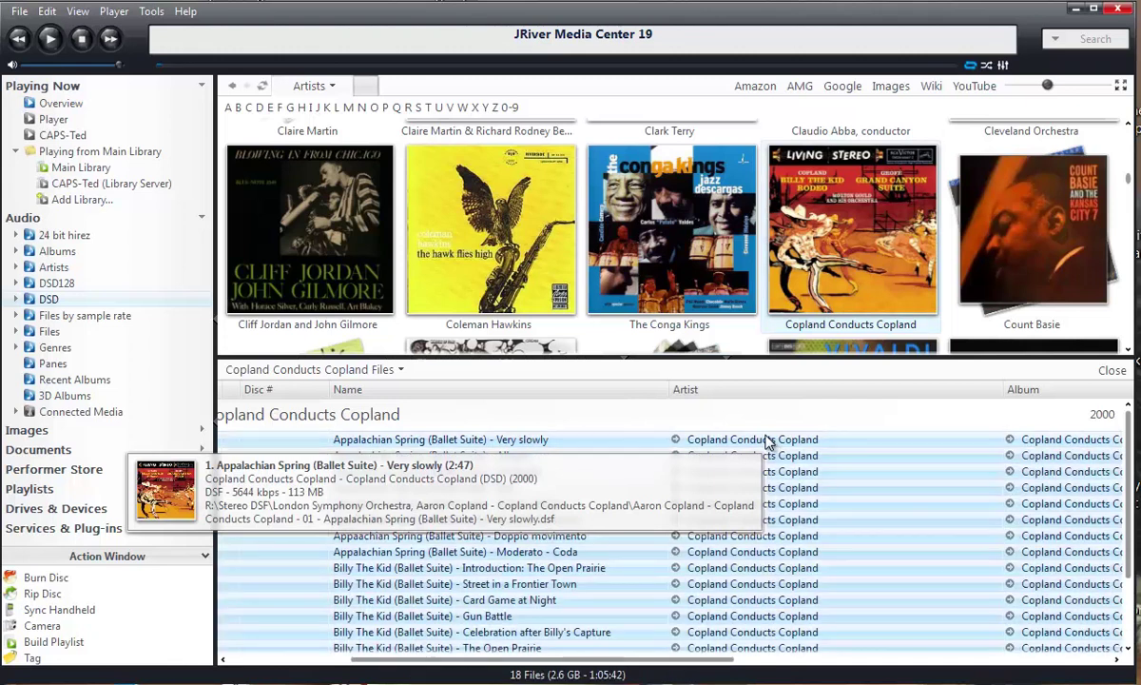
# Set the Artist tag of all 18 selected tracks to Aaron Copland and save it.
pyautogui.click(34, 659)
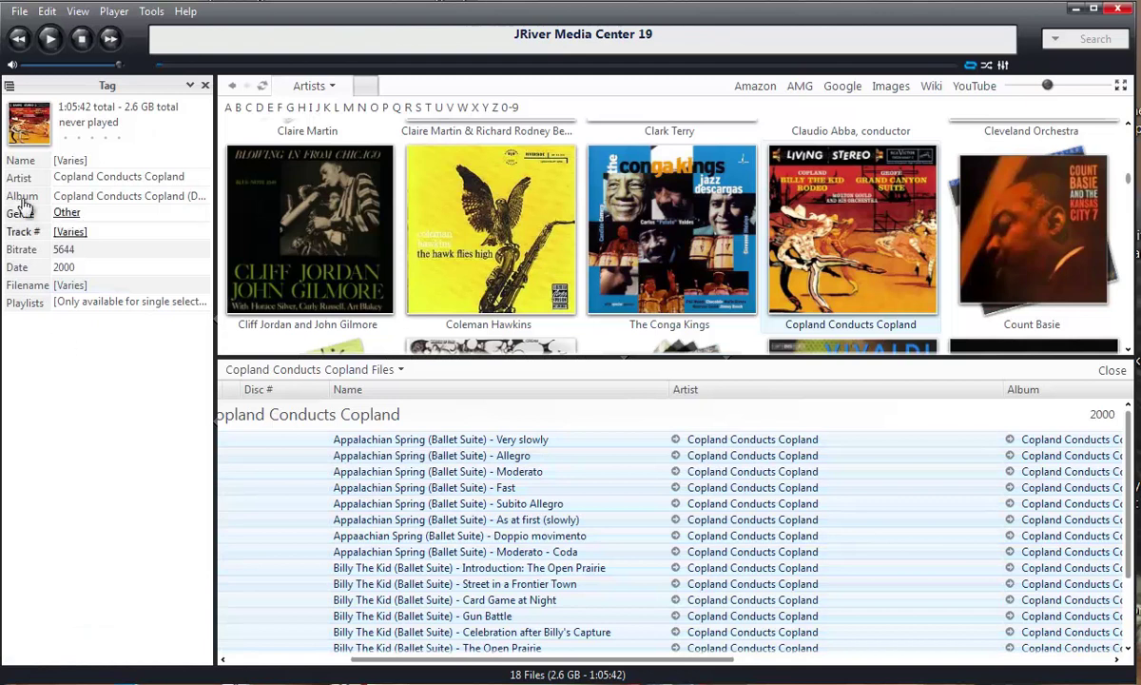
pyautogui.click(83, 175)
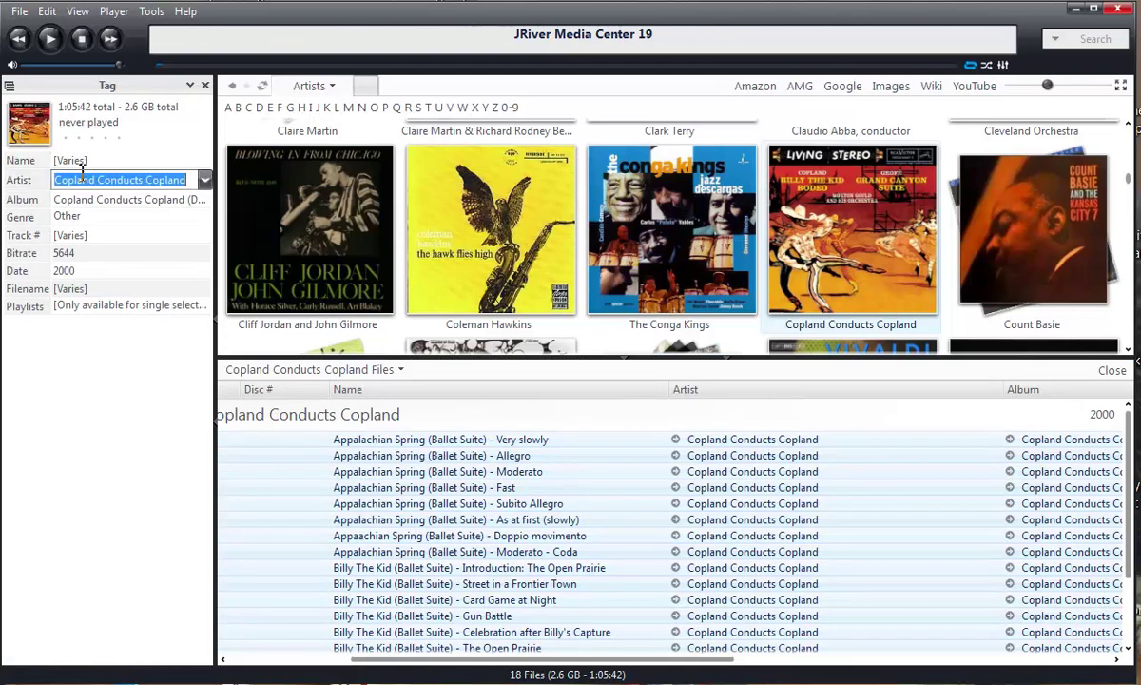
pyautogui.write('Ar')
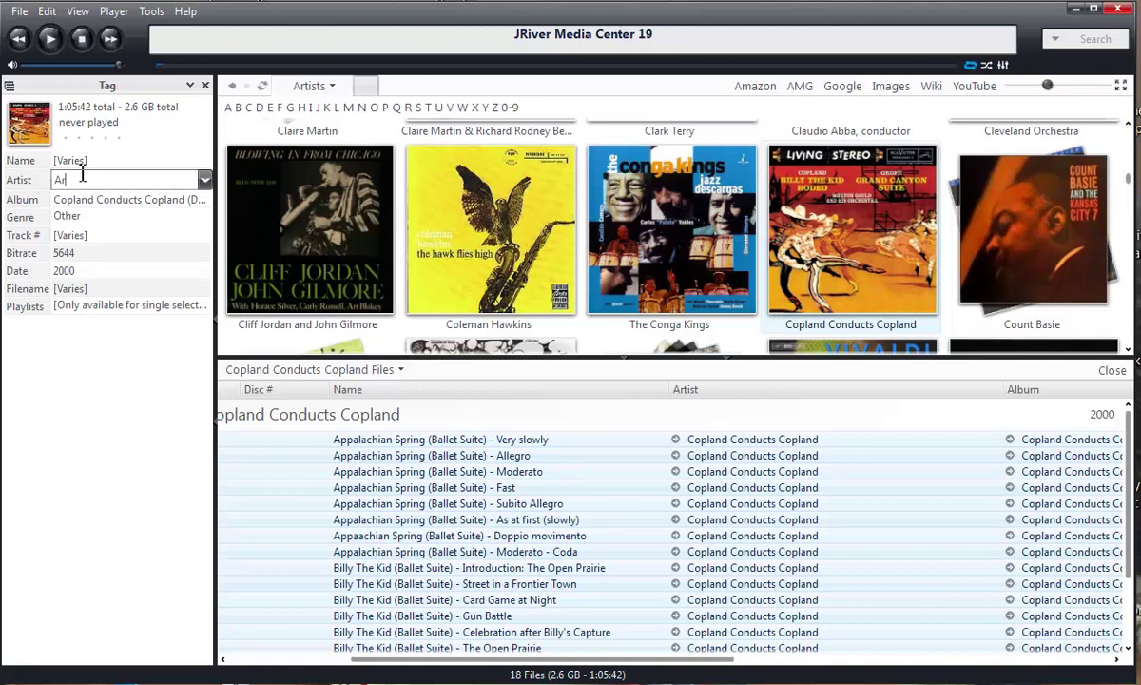
pyautogui.press('BackSpace')
pyautogui.write('ar')
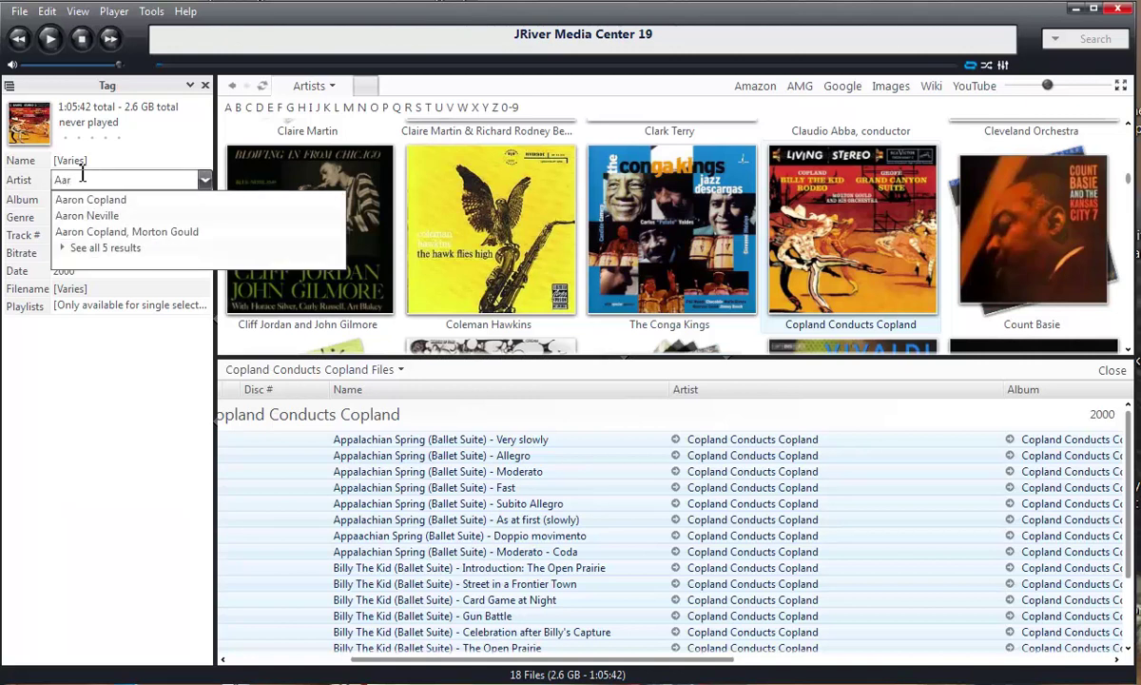
pyautogui.click(124, 208)
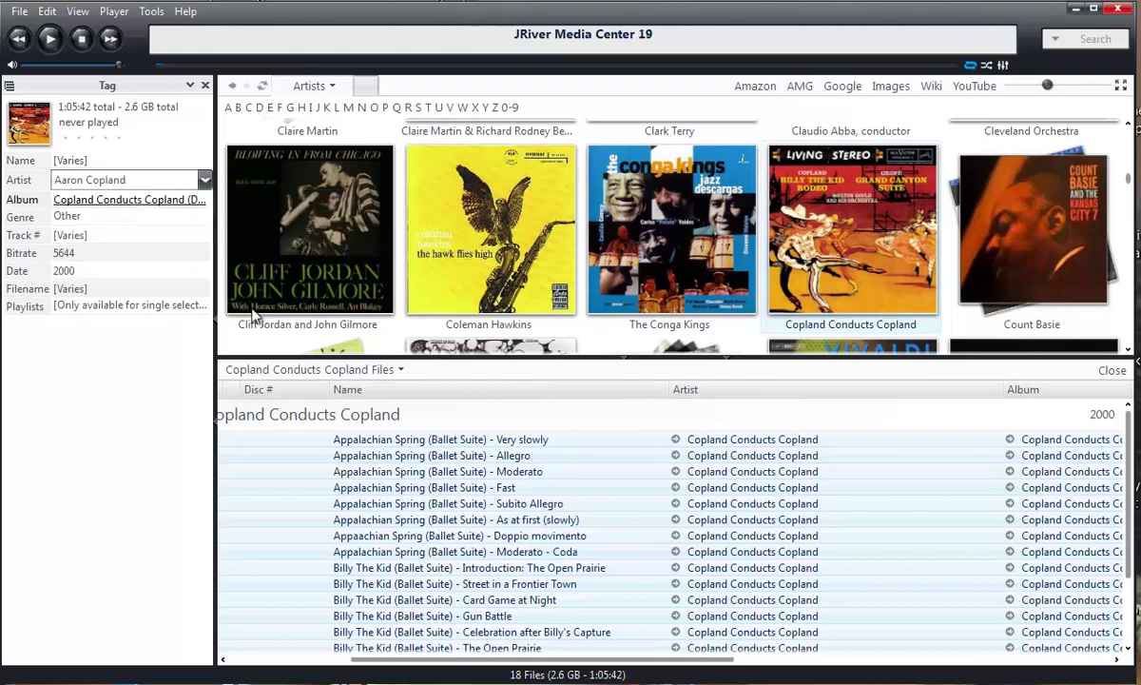
pyautogui.click(295, 535)
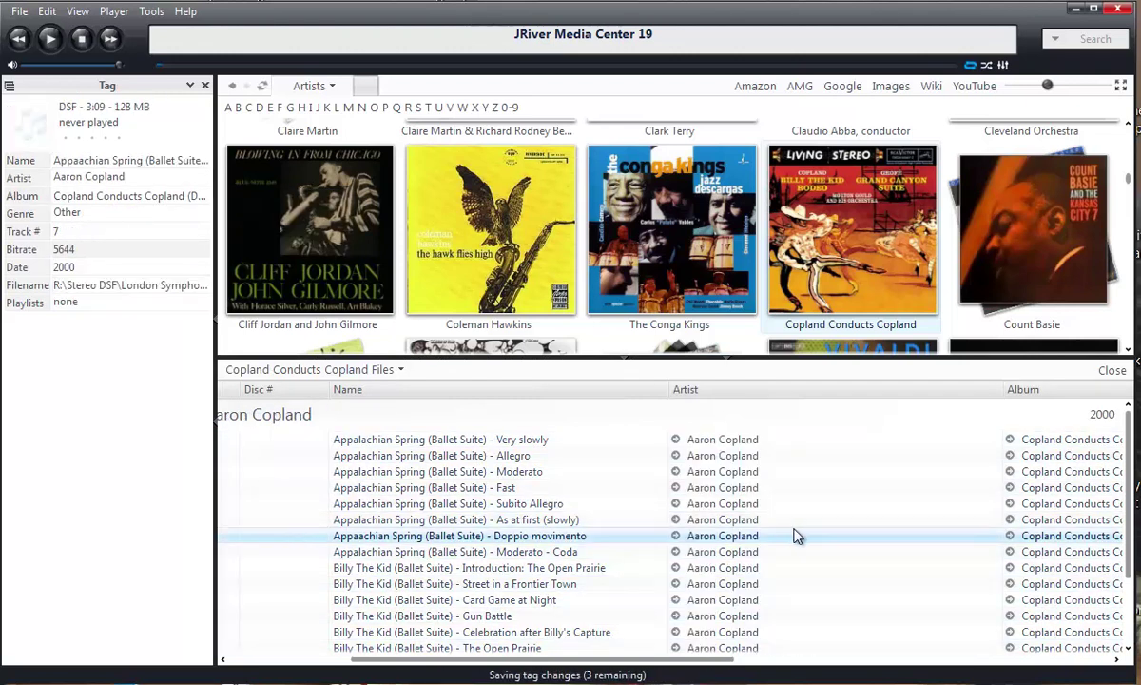
pyautogui.scroll(-2, 867, 538)
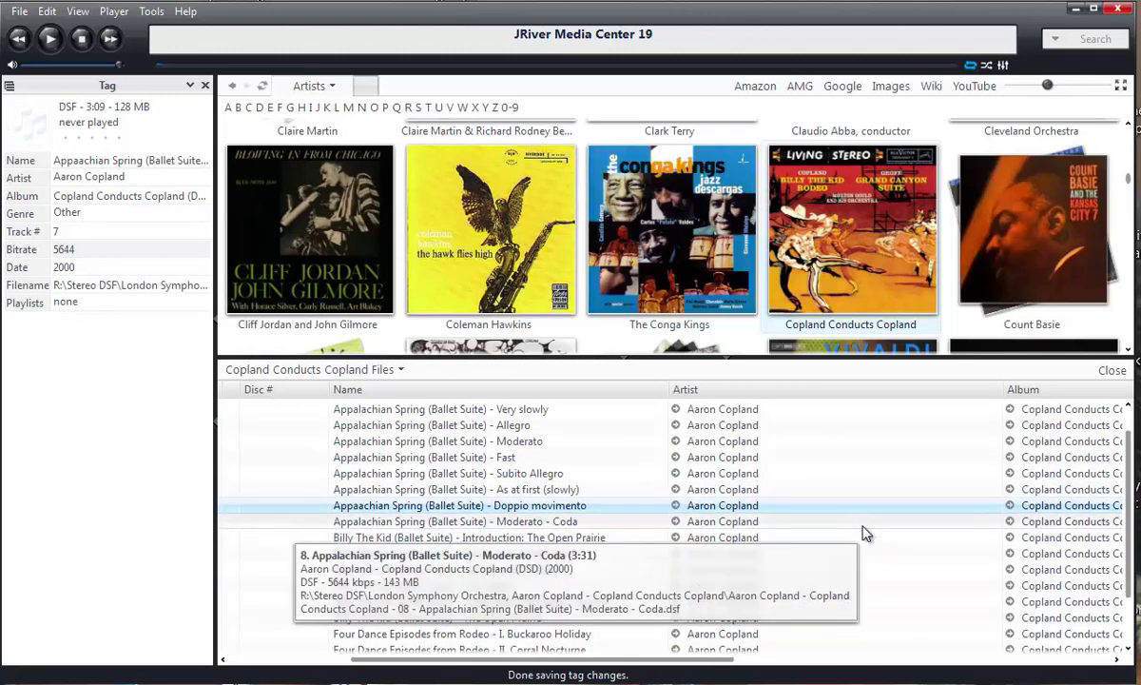
pyautogui.scroll(1, 864, 531)
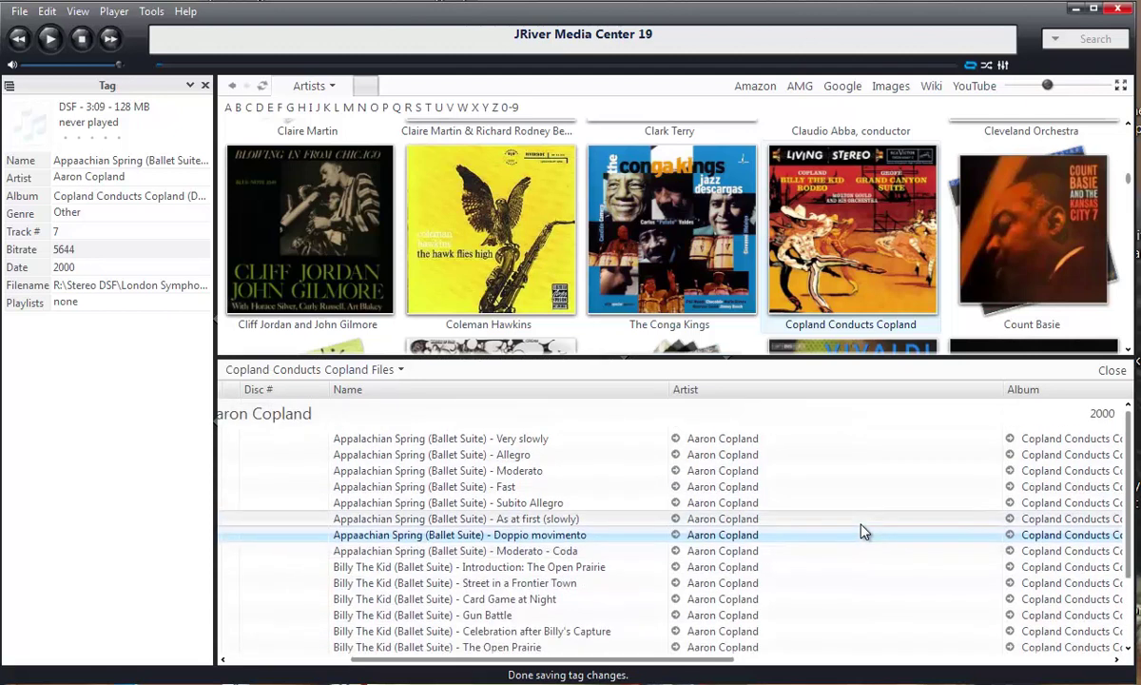